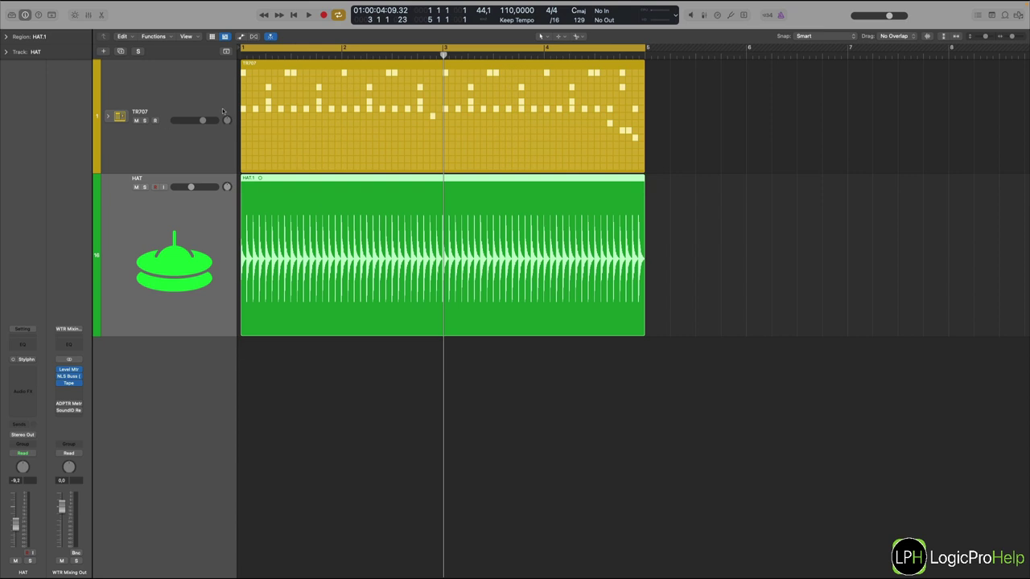
Select the HAT audio region and inspect its repeated hi-hat hits against the TR707 drum pattern
click(369, 103)
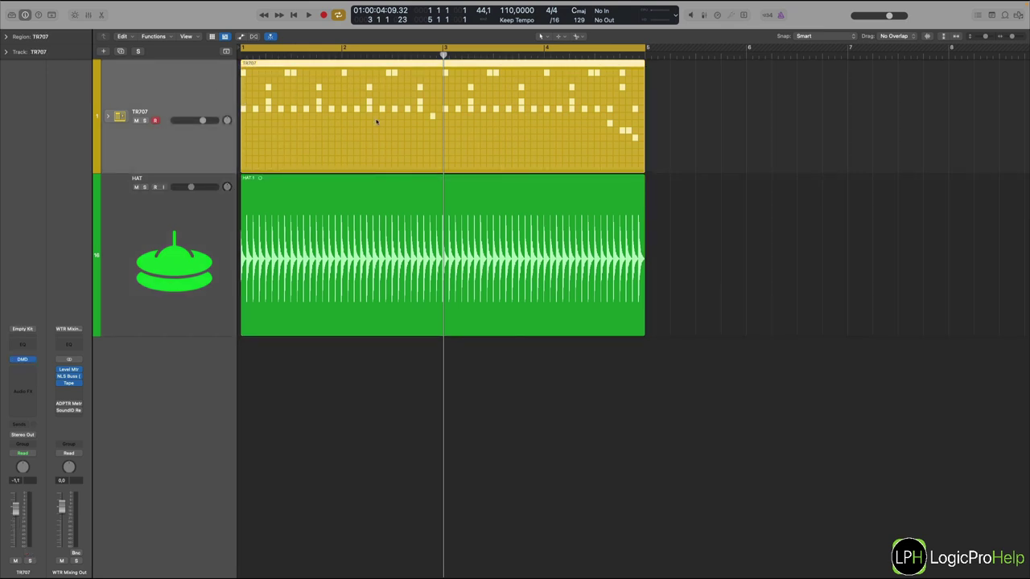
click(181, 224)
click(286, 397)
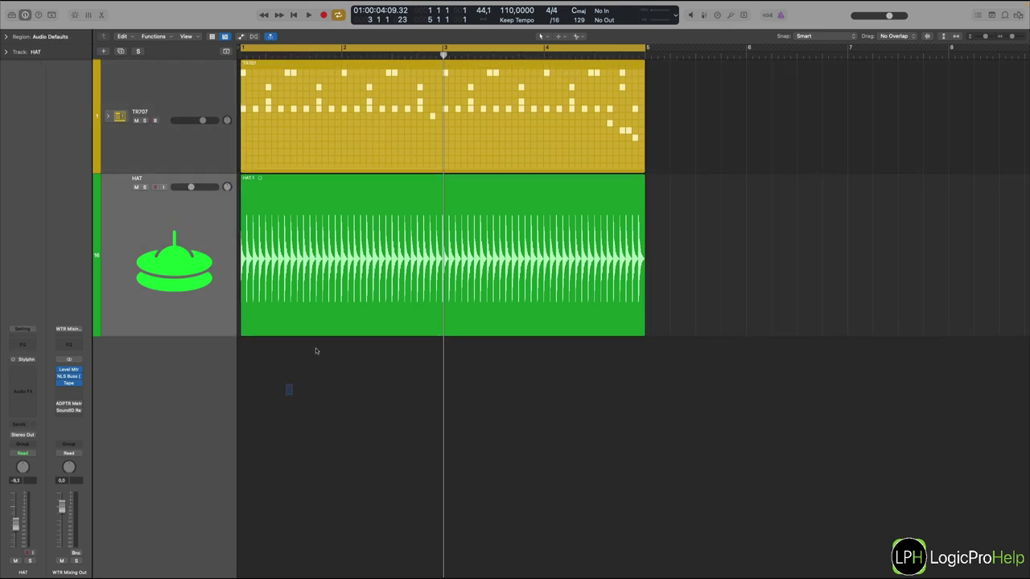
click(283, 238)
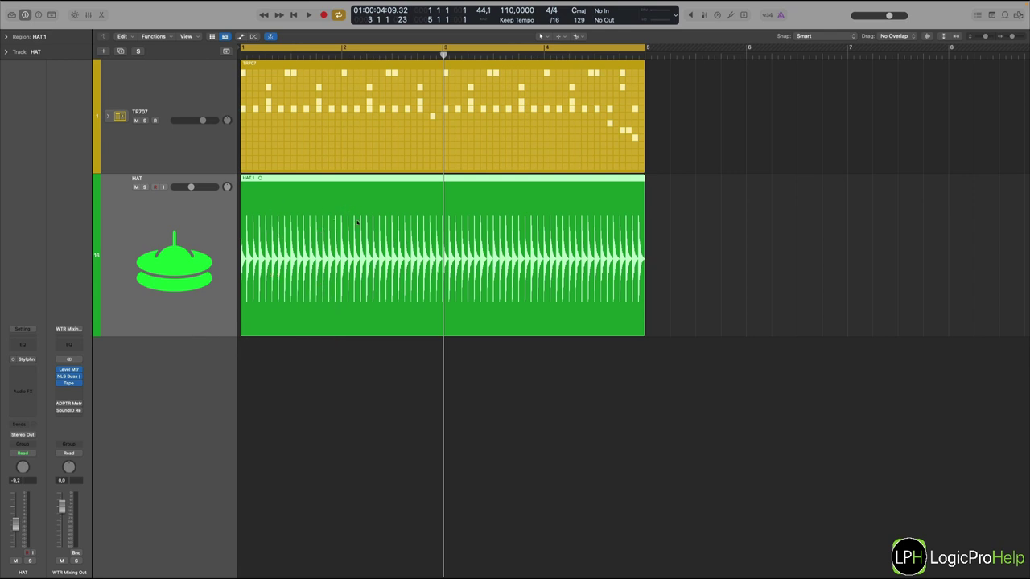
scroll(458, 247, up, 10)
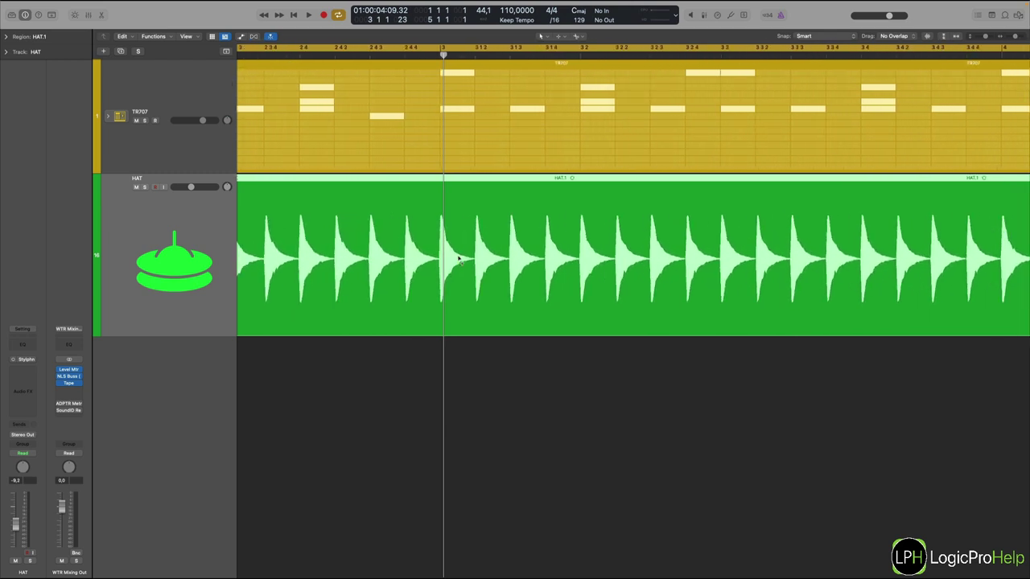
scroll(458, 259, down, 5)
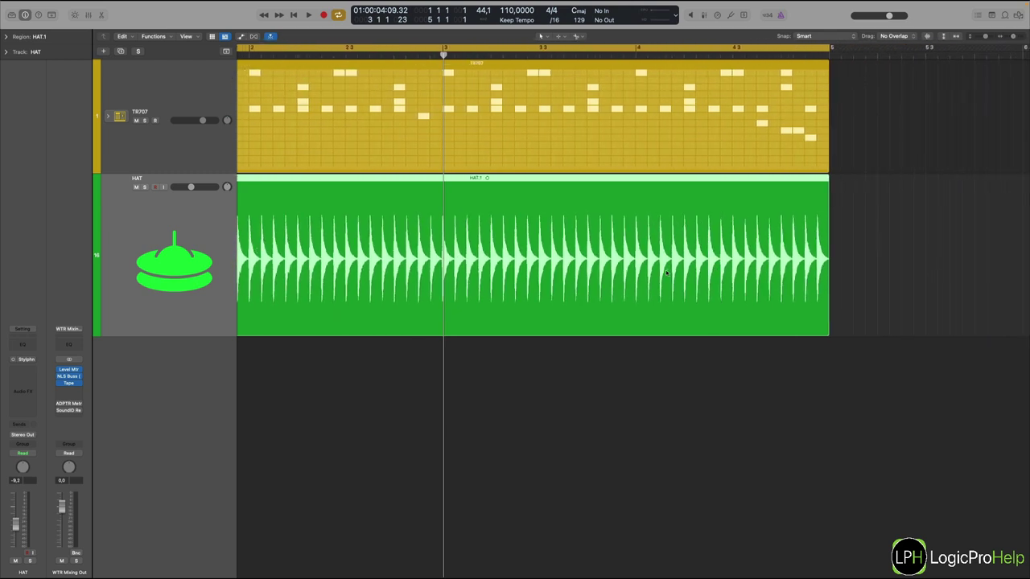
scroll(666, 273, down, 3)
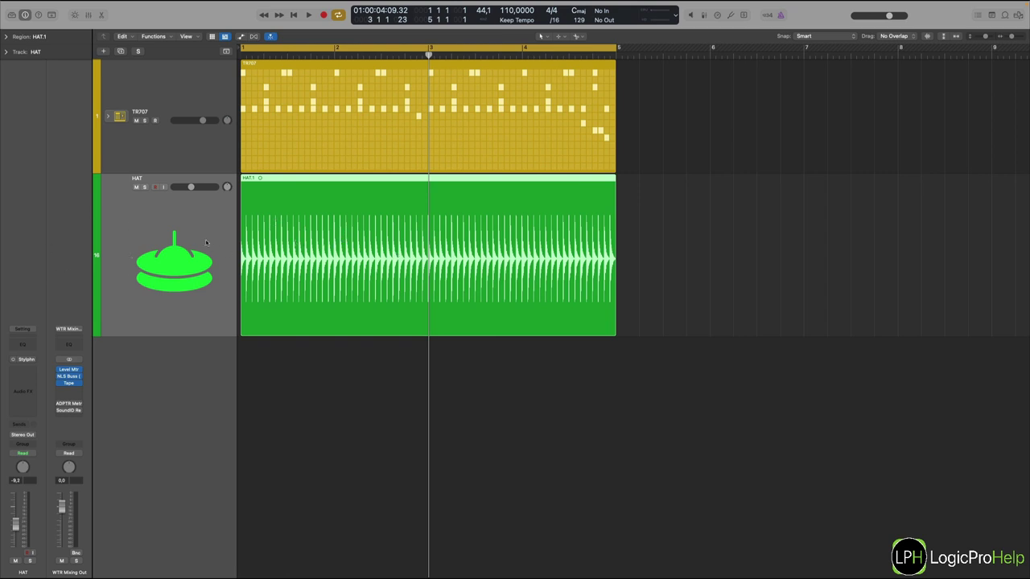
Play the loop, raise the HAT track's volume slightly while listening, and stop playback
key(space)
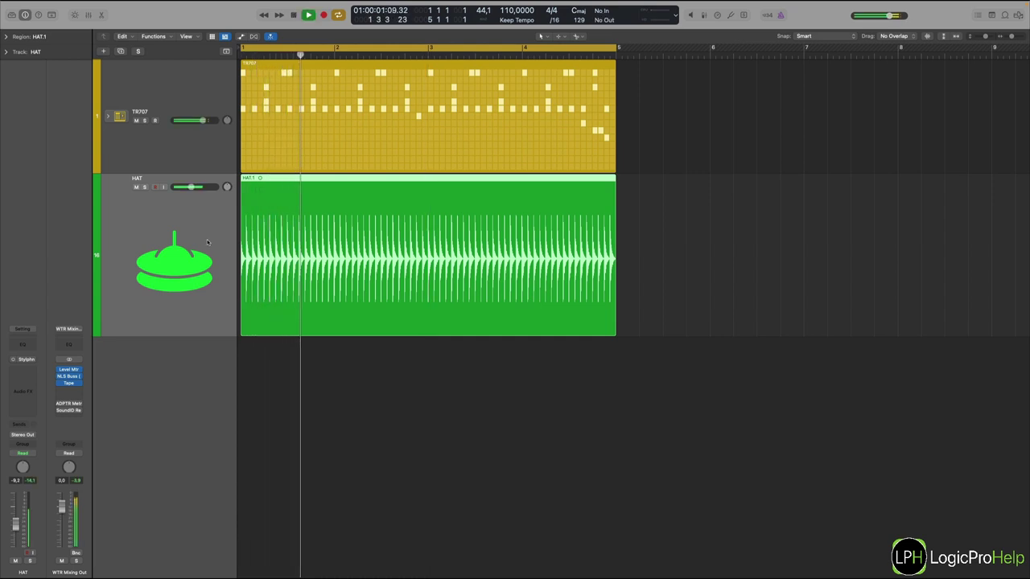
drag(191, 186, 193, 188)
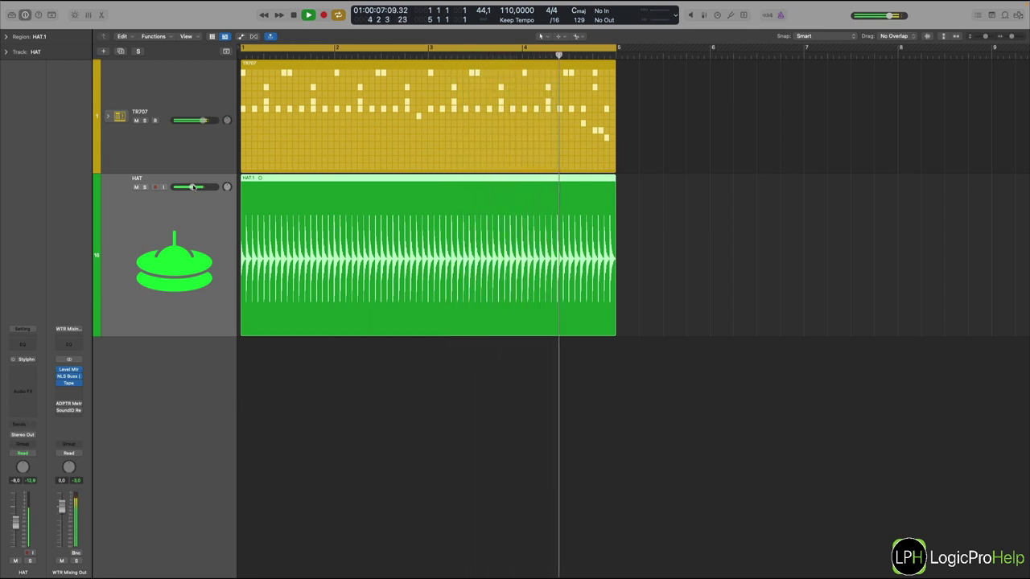
key(space)
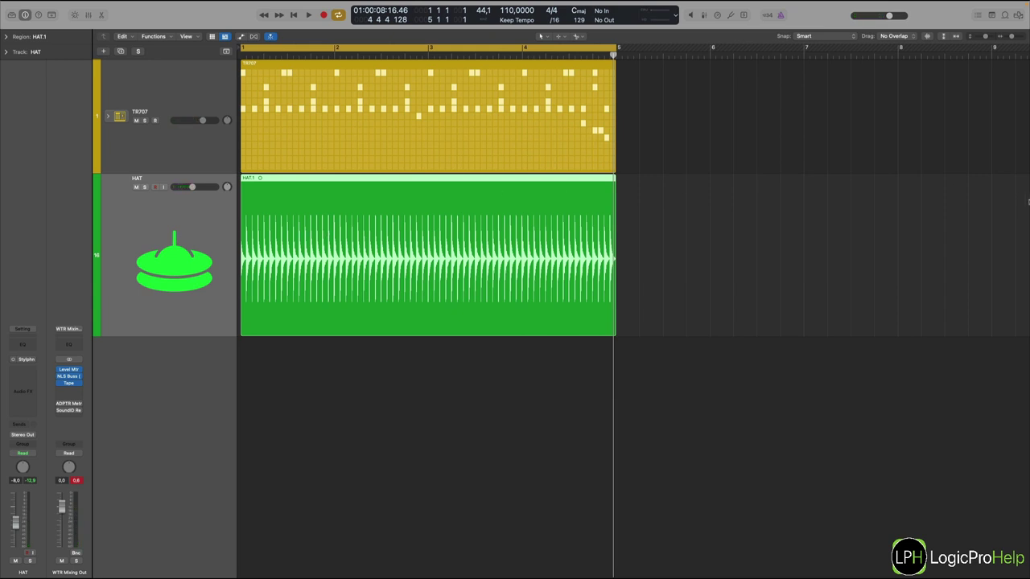
Insert the Tremolo effect on the HAT track and move its window below the TR707 region
click(23, 371)
mouse_move(24, 391)
click(74, 390)
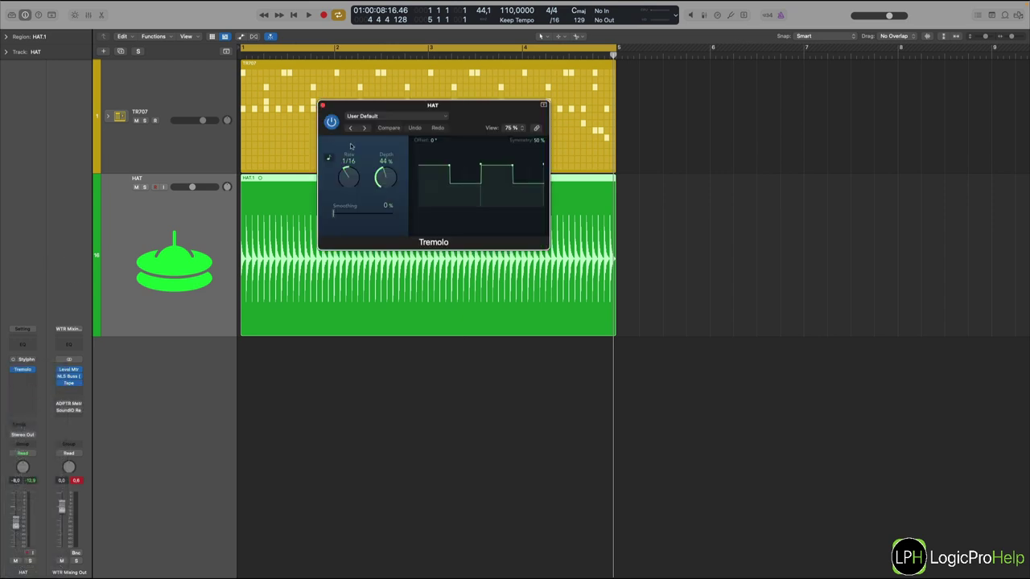
drag(490, 107, 411, 323)
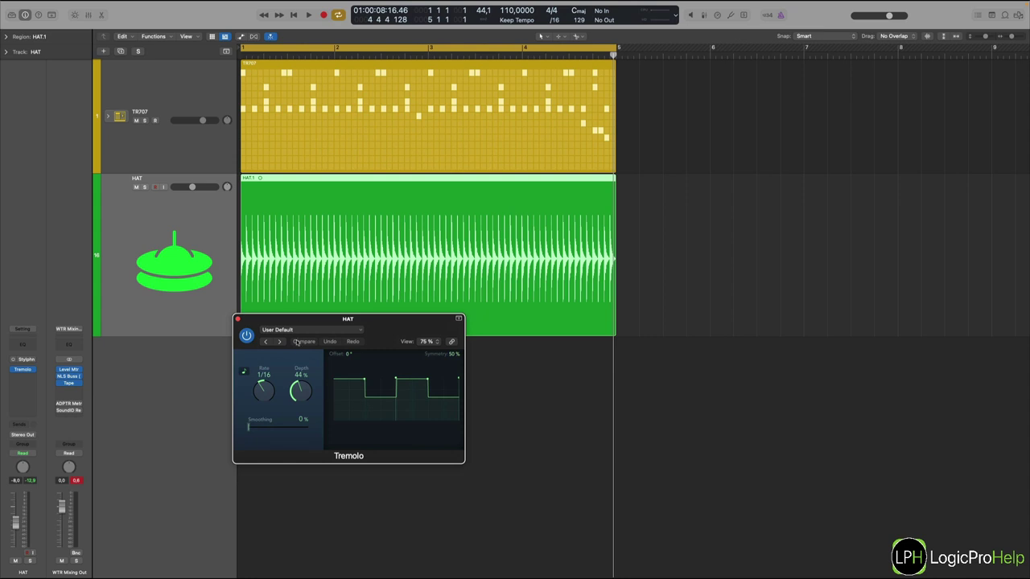
Load the Soft Tremolo preset and reposition the Tremolo window
click(298, 334)
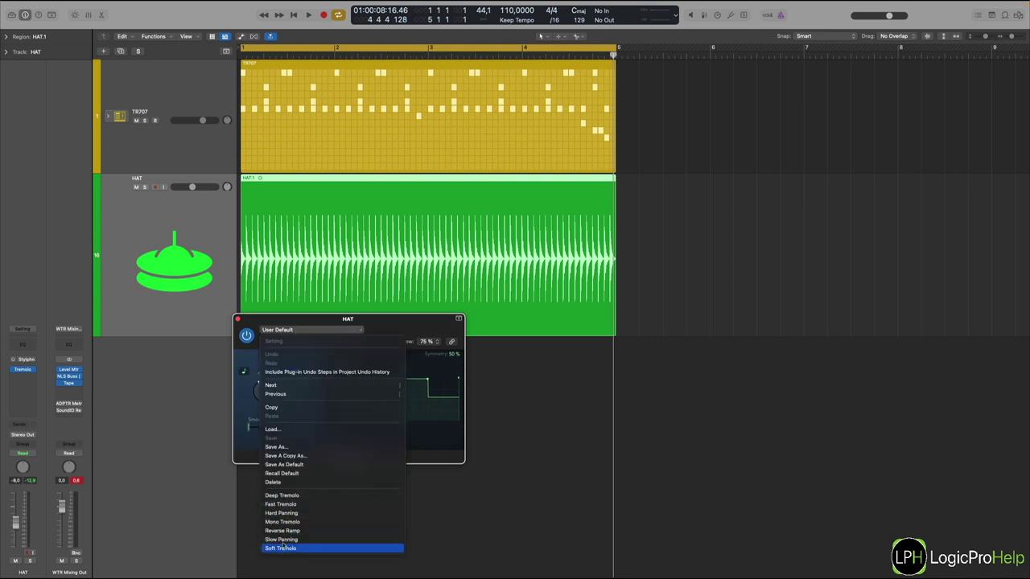
click(281, 549)
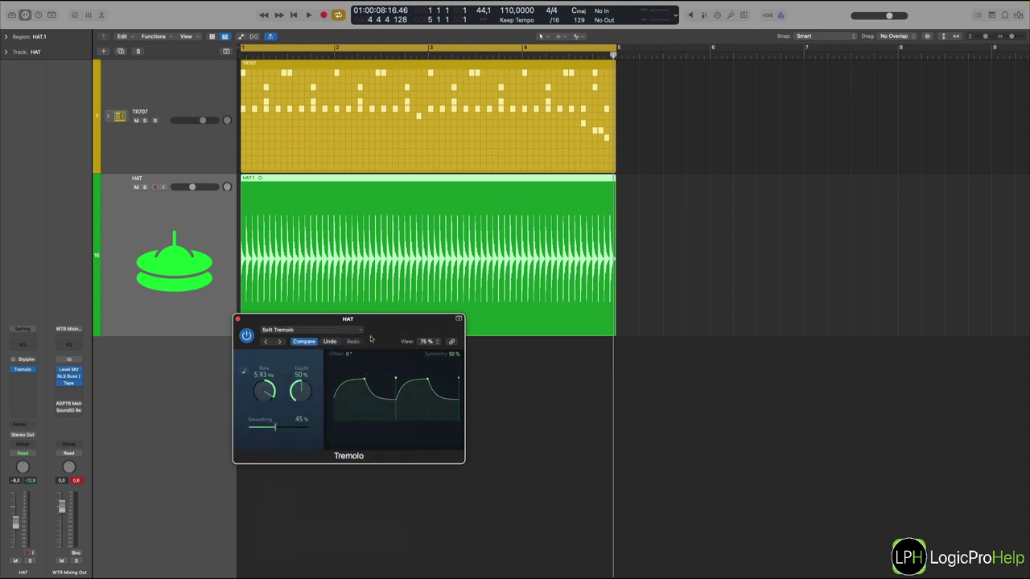
drag(374, 332, 410, 331)
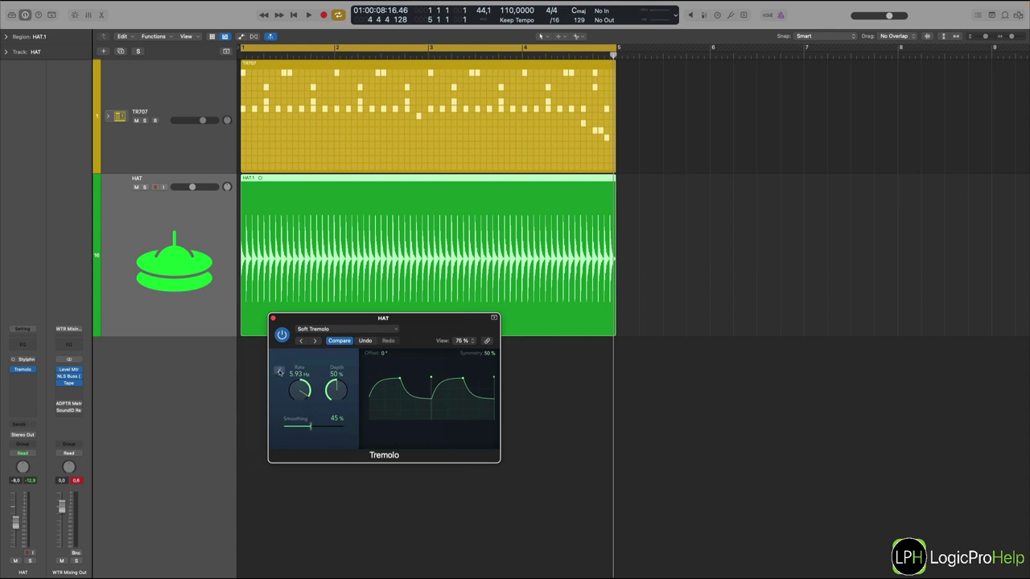
Sync the Tremolo rate to the project tempo and set it to 1/4
click(280, 371)
drag(306, 378, 301, 411)
drag(338, 323, 328, 315)
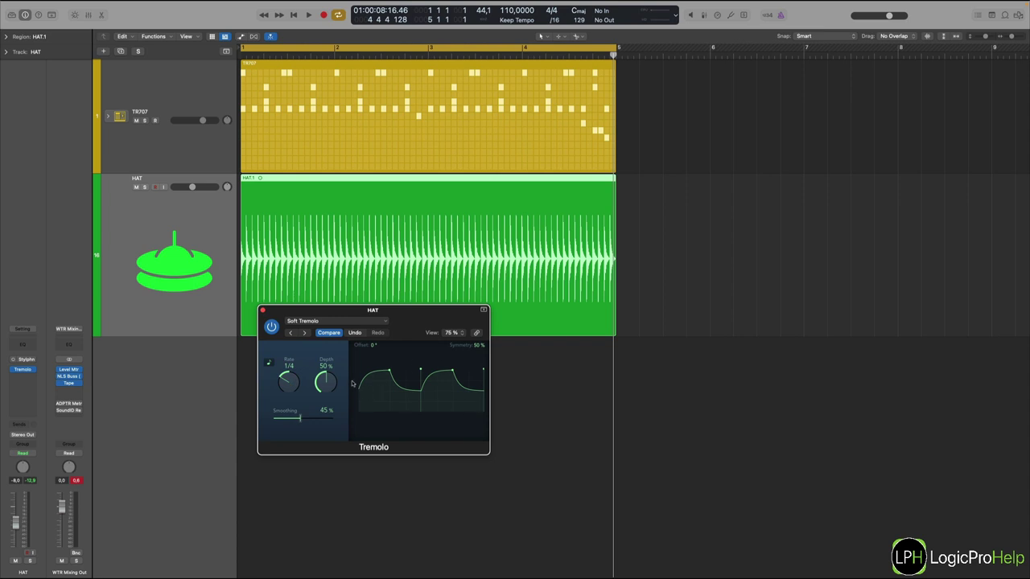
Set the Tremolo smoothing to 35 % and the depth to 100 %
mouse_move(305, 422)
mouse_down()
mouse_move(283, 419)
mouse_move(325, 419)
mouse_move(272, 419)
mouse_move(297, 417)
mouse_up()
drag(323, 378, 349, 321)
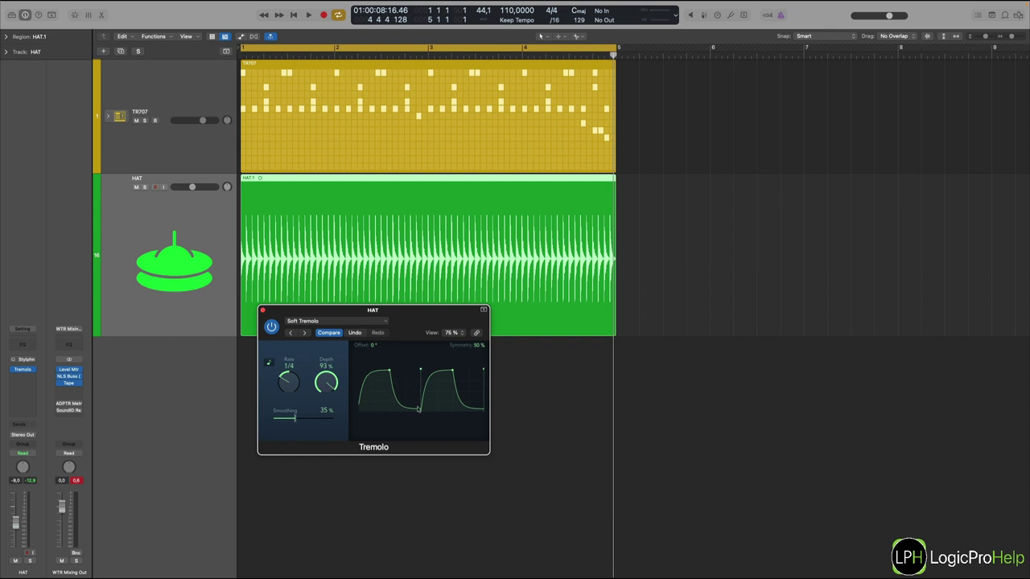
drag(326, 387, 327, 378)
Raise the HAT track's volume to -5.3 dB and try Tremolo depths of 80 % and 100 %
mouse_move(193, 187)
mouse_down()
mouse_move(181, 186)
mouse_move(196, 186)
mouse_up()
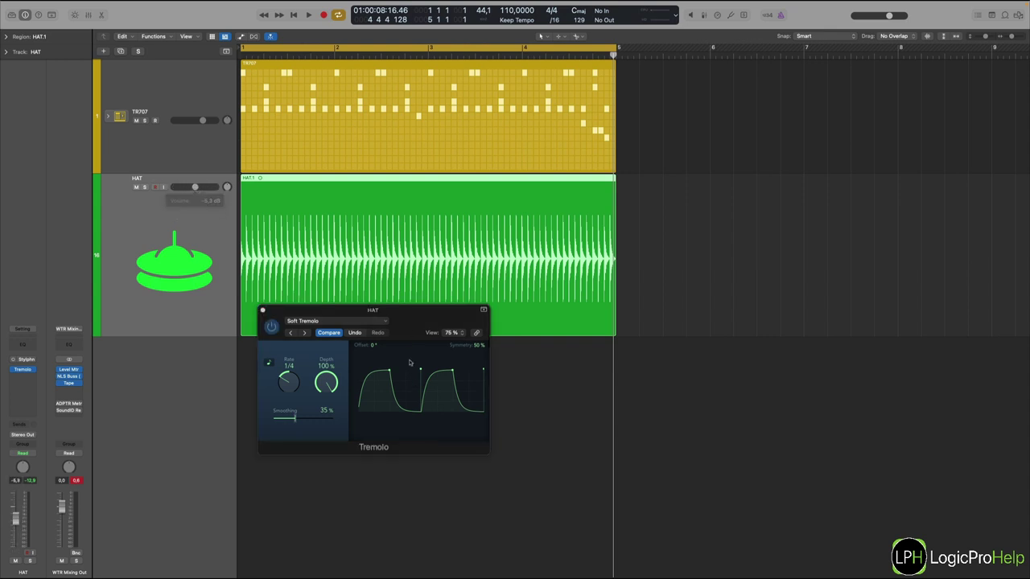
drag(325, 384, 331, 401)
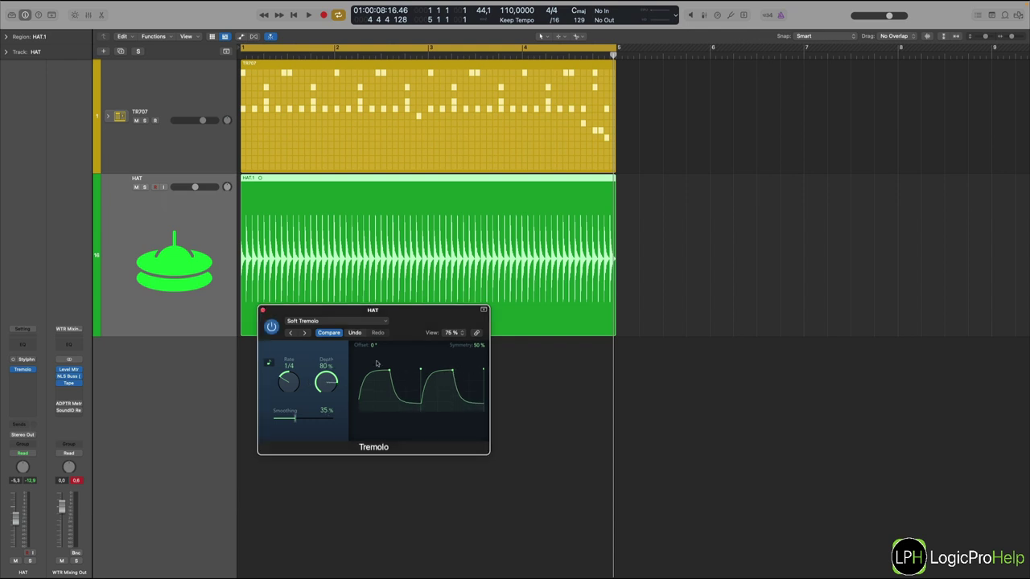
drag(324, 382, 339, 321)
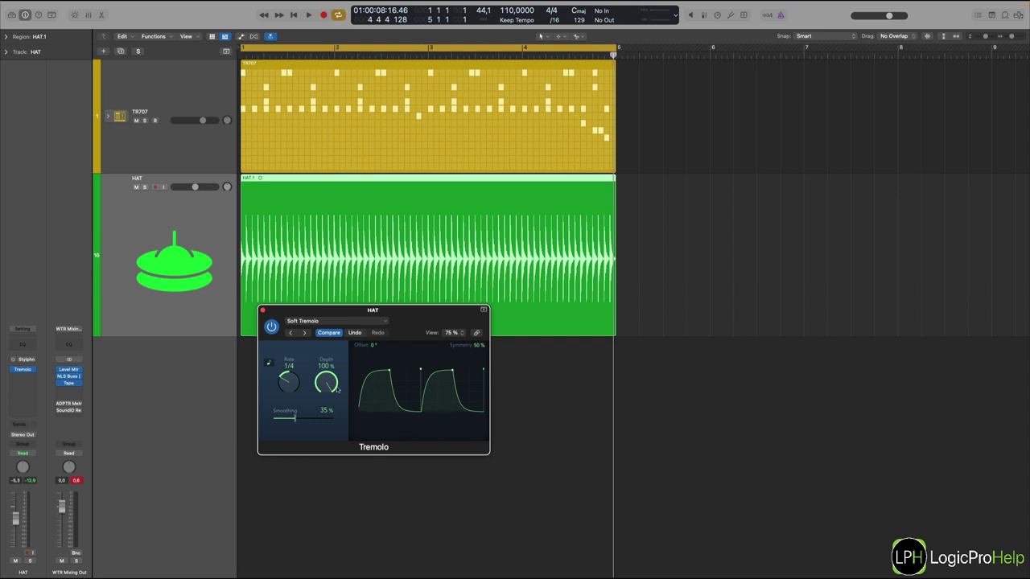
Reduce the Tremolo depth to 54 % and set the smoothing to 54 %
drag(330, 386, 308, 279)
drag(327, 385, 317, 435)
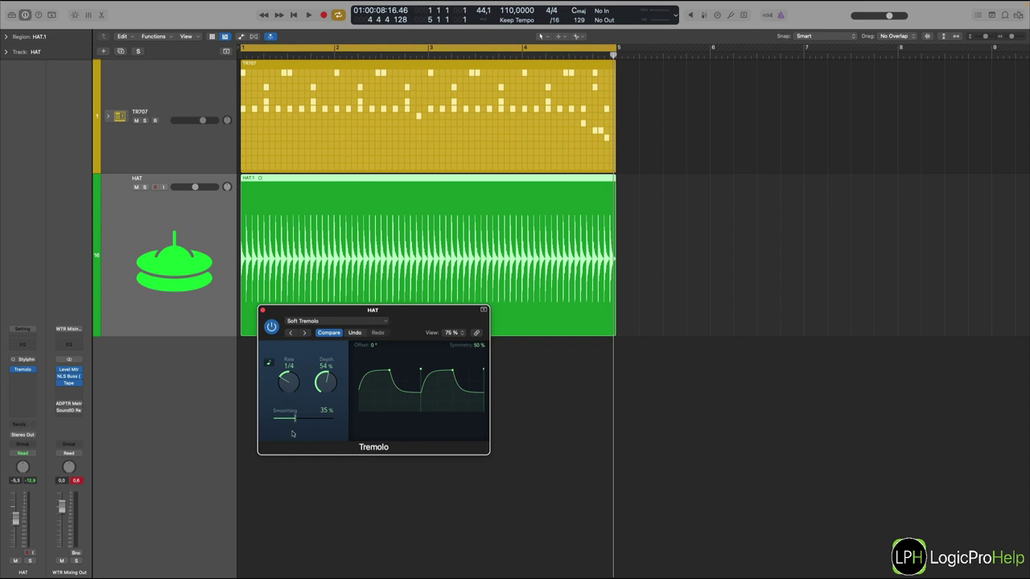
drag(295, 420, 305, 422)
While the loop plays, set the Tremolo smoothing to 62 %, depth to 61 % and symmetry to 2 %, and stop playback
key(space)
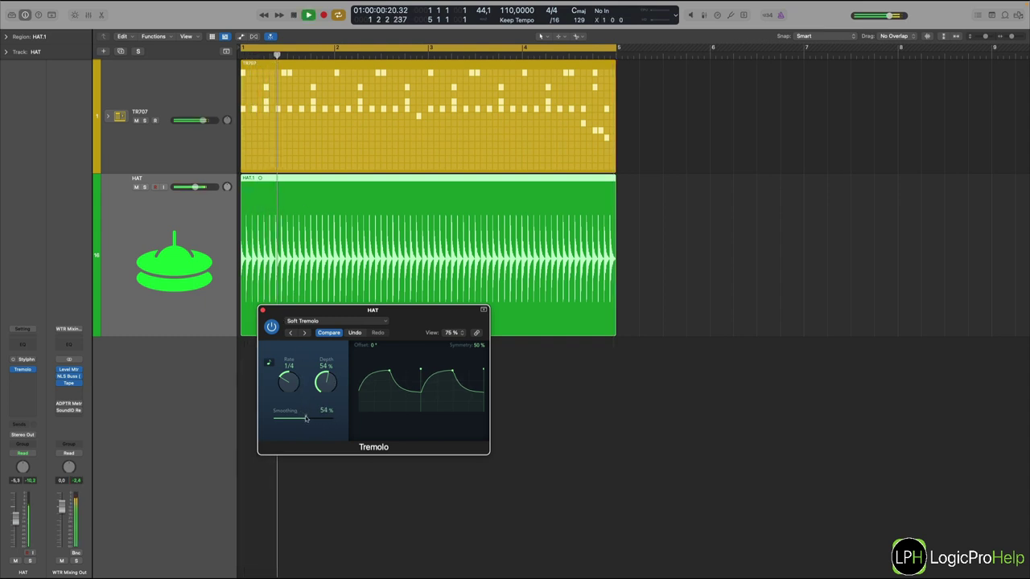
drag(305, 420, 311, 419)
mouse_move(328, 381)
mouse_down()
mouse_move(333, 361)
mouse_move(334, 375)
mouse_move(383, 371)
mouse_move(328, 367)
mouse_up()
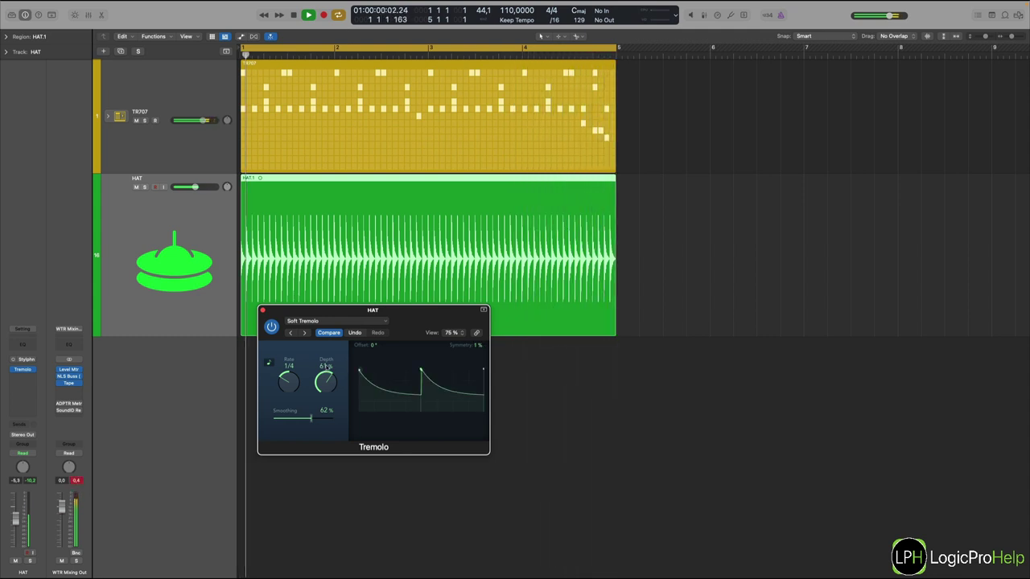
key(space)
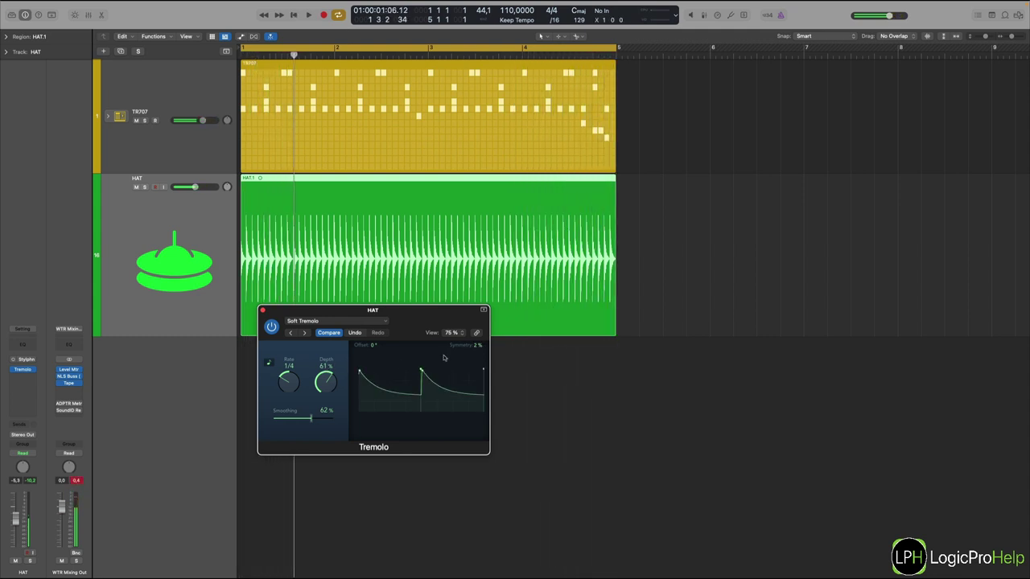
Set the Tremolo symmetry to 1 %, the depth to 66 % and the smoothing to 64 %
drag(475, 347, 475, 349)
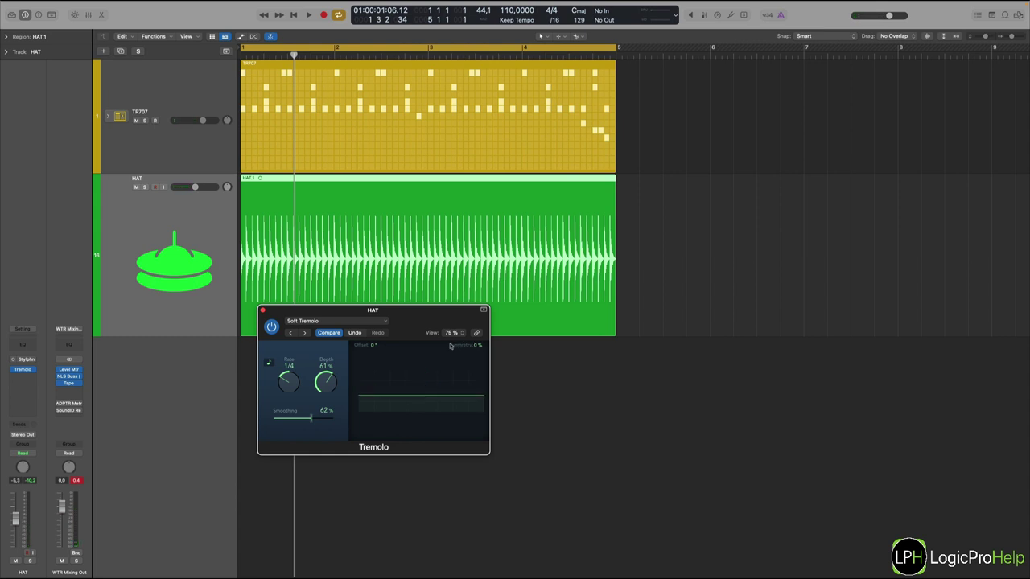
drag(333, 375, 333, 371)
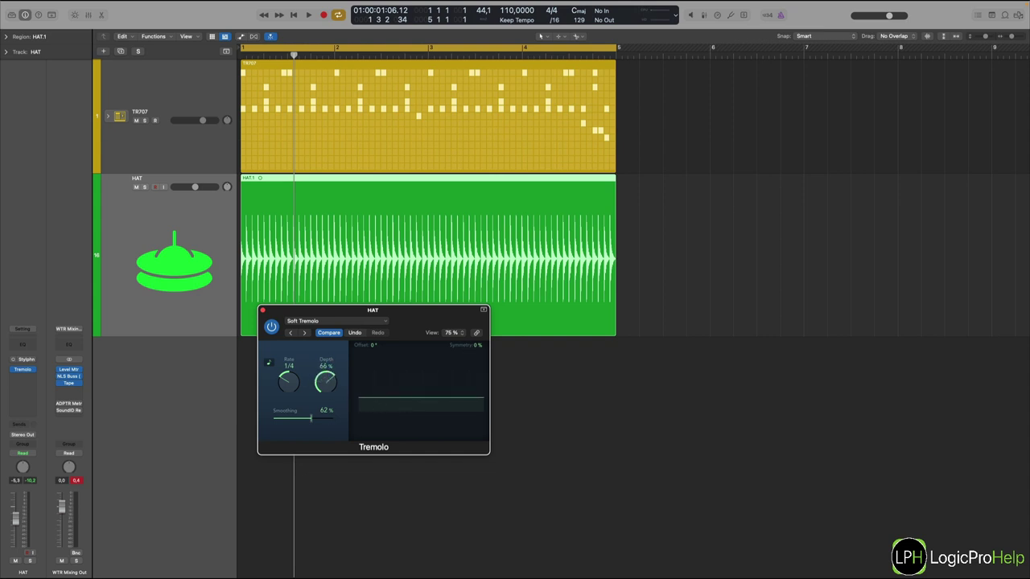
drag(474, 345, 475, 343)
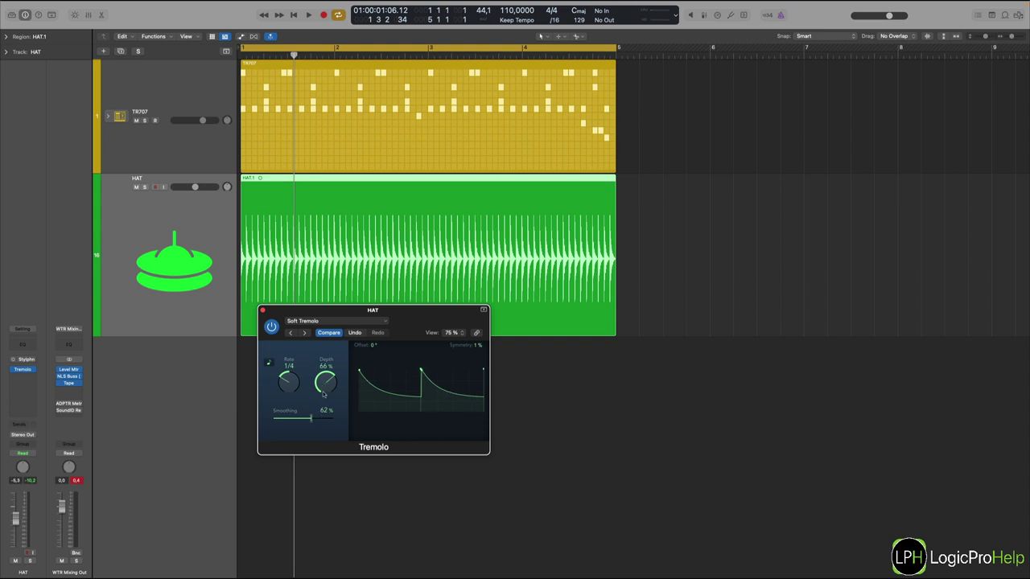
drag(324, 390, 323, 394)
Audition the loop with the Tremolo depth at 100 % and at 87 %, and stop playback
key(space)
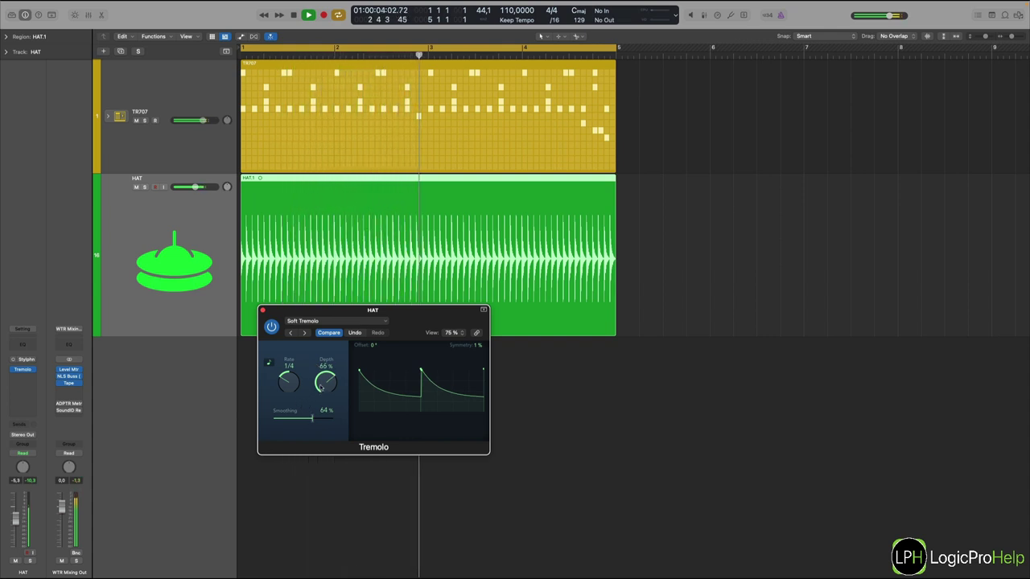
drag(325, 379, 328, 336)
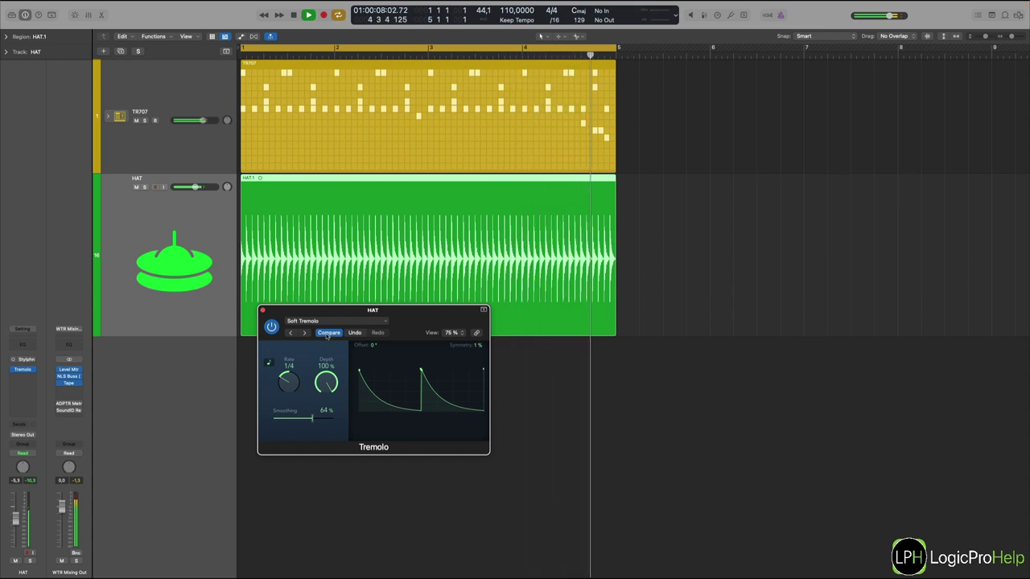
mouse_move(325, 386)
mouse_down()
mouse_move(316, 424)
mouse_move(316, 386)
mouse_up()
key(space)
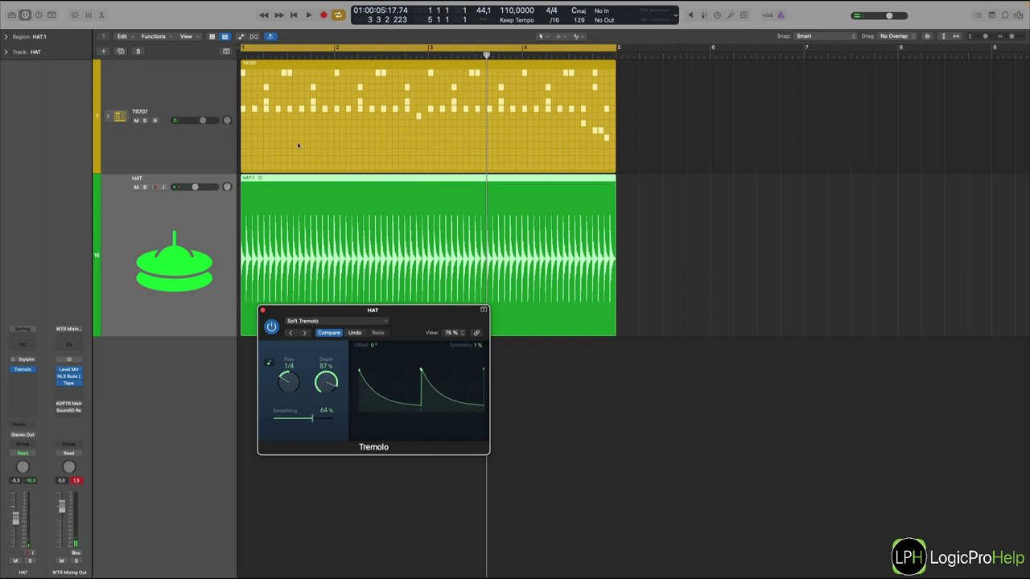
Compare how the hi-hat groove sounds with the Tremolo depth at 100 % and at 58 %
drag(322, 379, 322, 372)
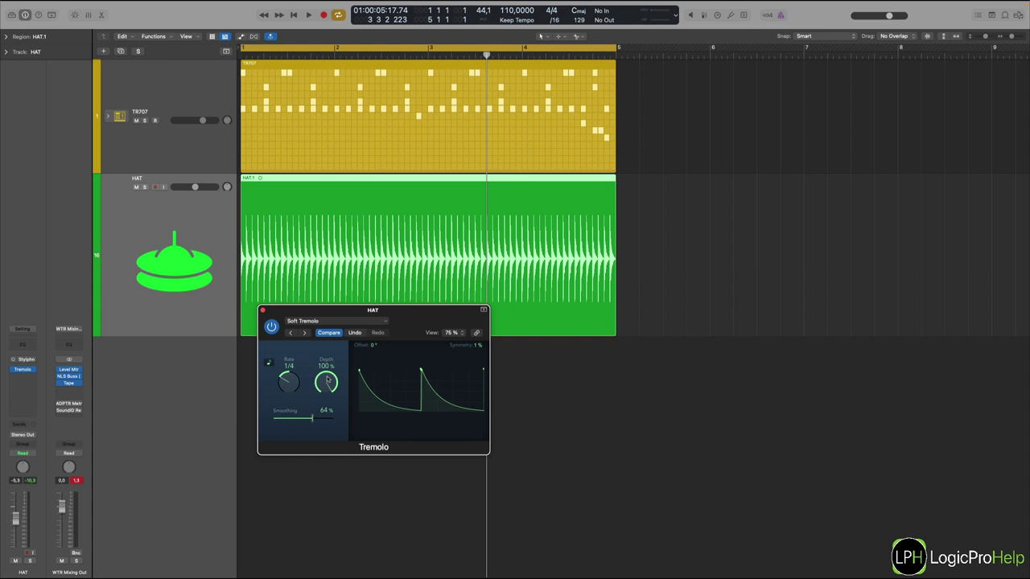
key(space)
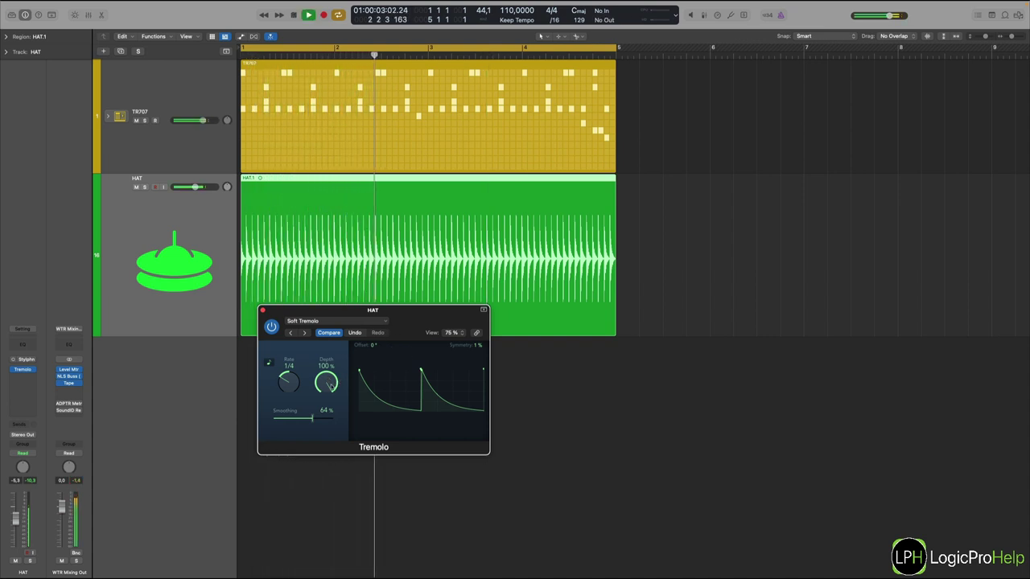
key(space)
drag(330, 386, 328, 385)
key(space)
key(space)
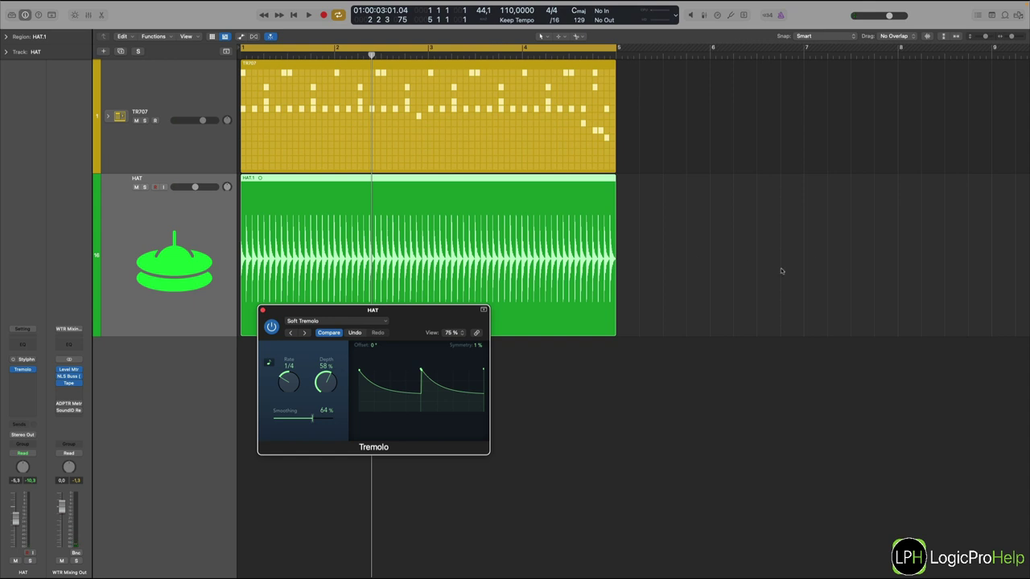
Set the Tremolo depth to 75 % and the smoothing to 11 %, and play the loop to hear the shape
mouse_move(330, 384)
mouse_down()
mouse_move(330, 374)
mouse_move(320, 384)
mouse_up()
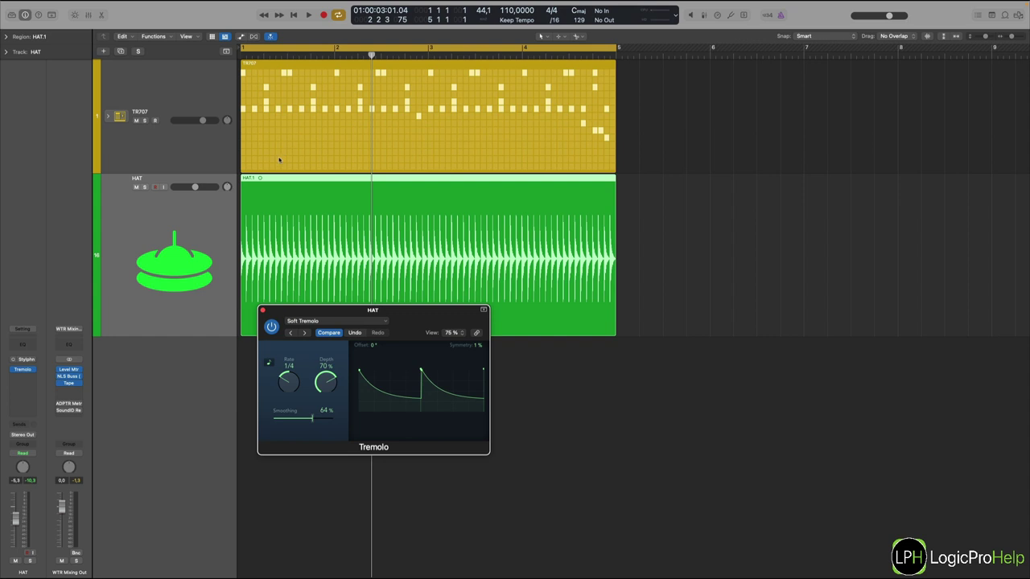
drag(328, 388, 330, 384)
drag(309, 425, 279, 421)
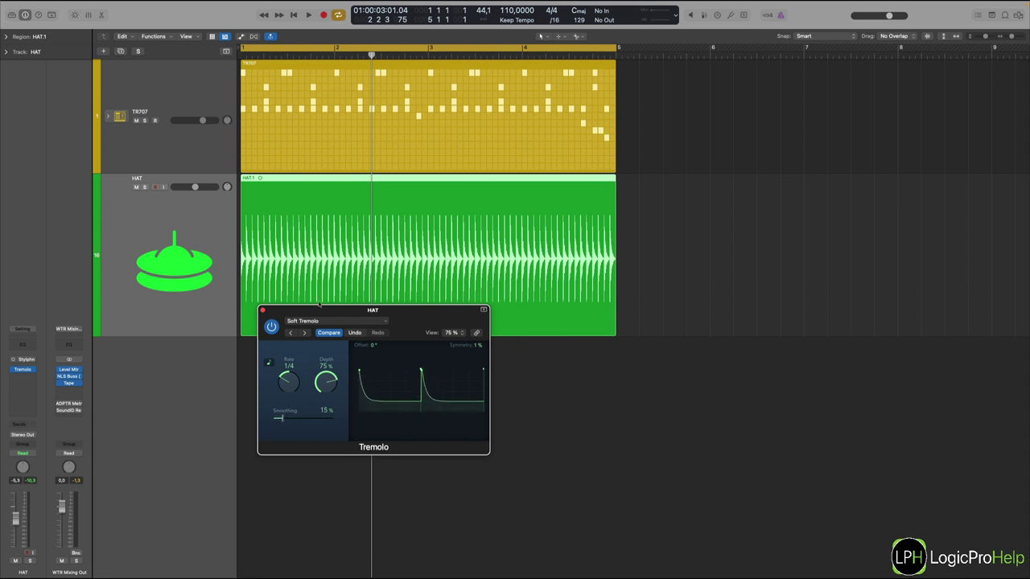
key(space)
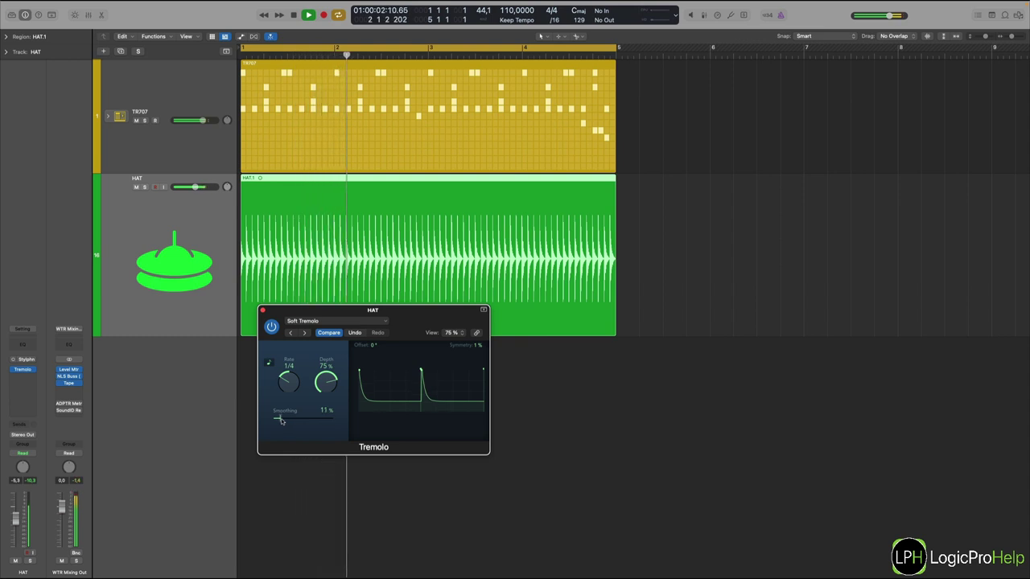
Set the Tremolo smoothing to 39 % and the depth to 74 %, with playback stopped
mouse_move(283, 420)
mouse_down()
mouse_move(319, 419)
mouse_move(295, 419)
mouse_up()
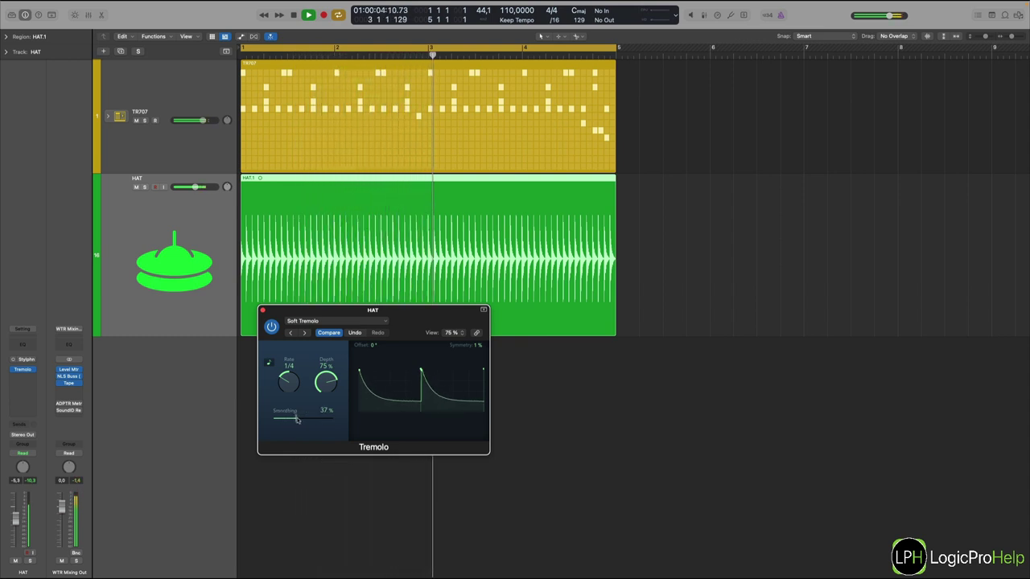
key(space)
drag(330, 385, 331, 383)
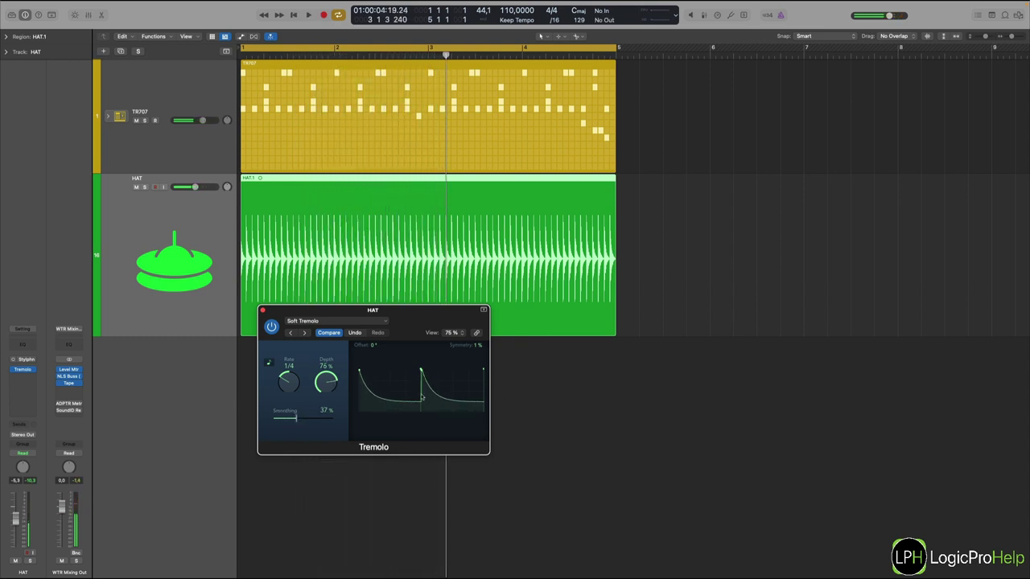
drag(297, 418, 298, 419)
drag(326, 383, 326, 385)
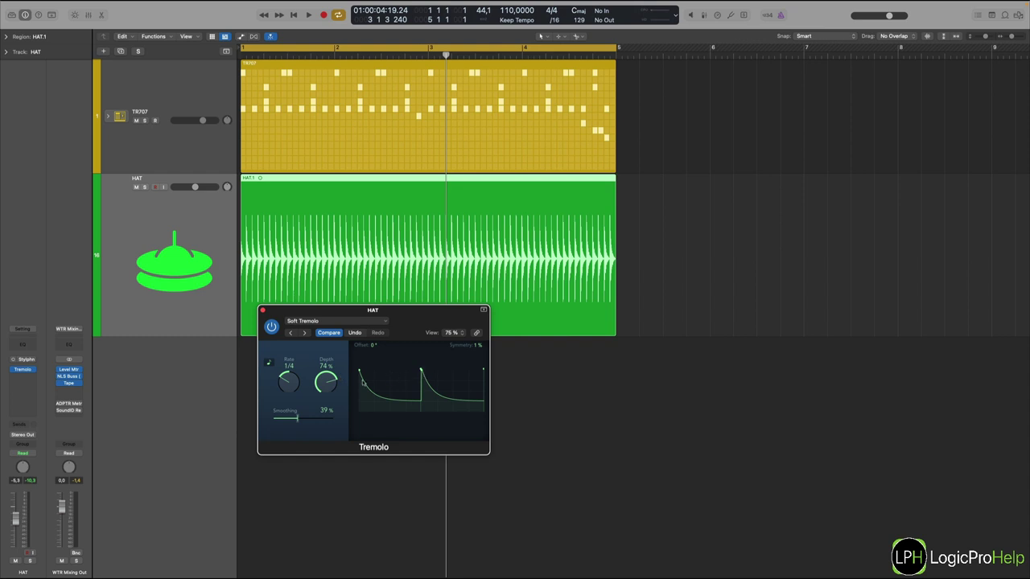
Audition the hi-hat with the Tremolo rate at 1/2, stop playback and return the rate to 1/4
drag(291, 381, 289, 386)
key(space)
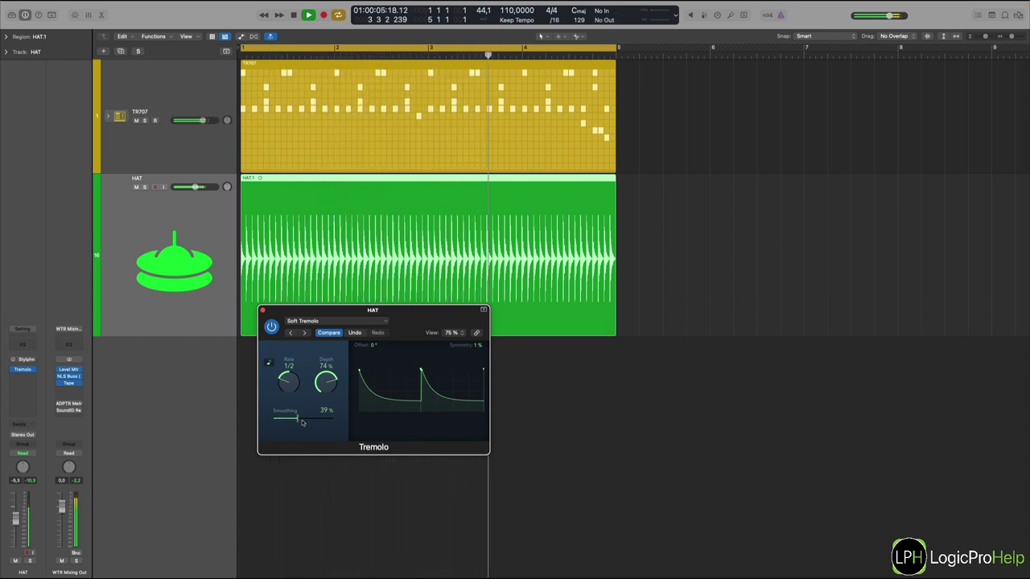
key(space)
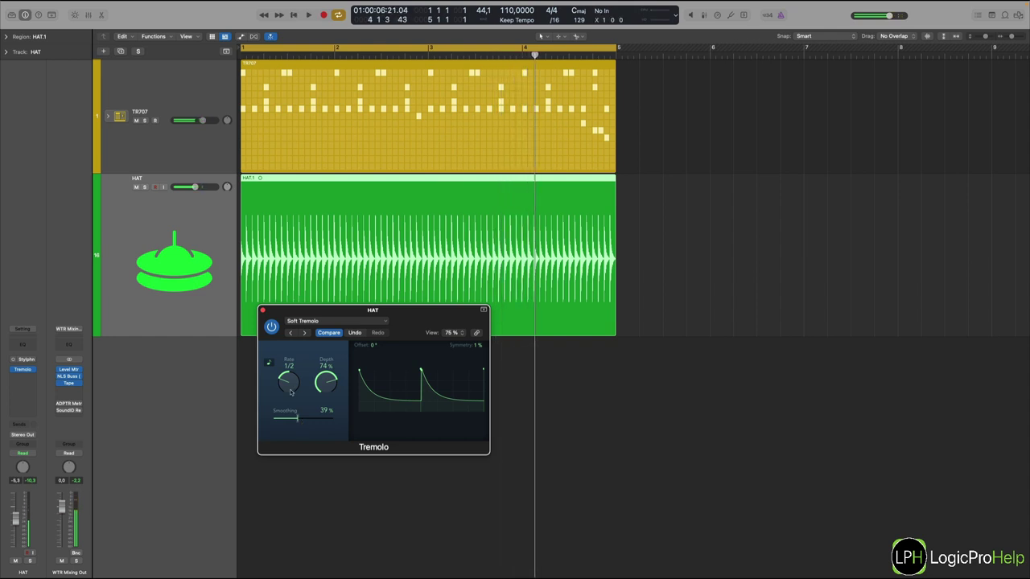
drag(291, 392, 292, 384)
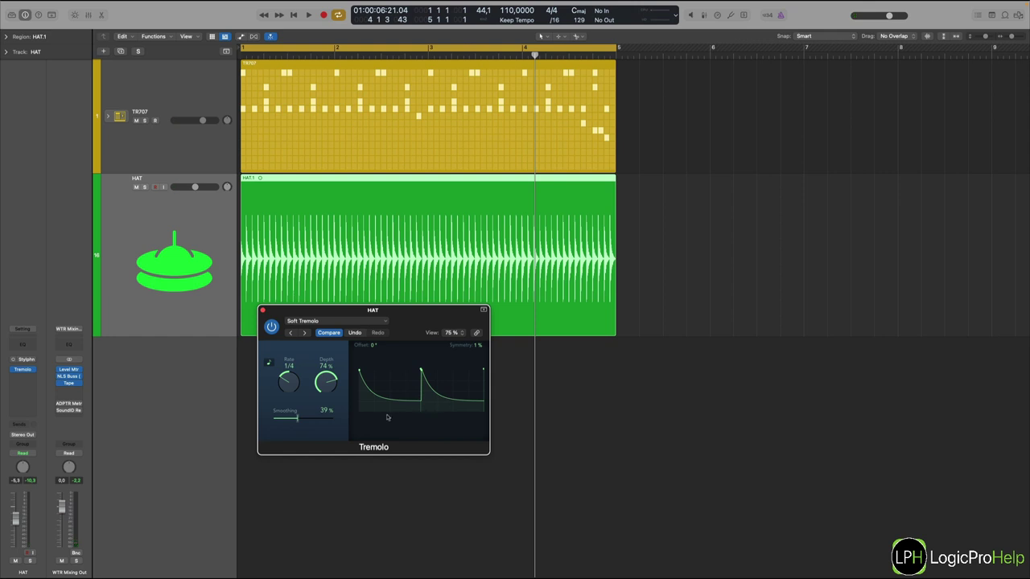
Play the loop and raise the Tremolo depth to 100 % and the smoothing to 48 %
key(space)
drag(331, 389, 333, 344)
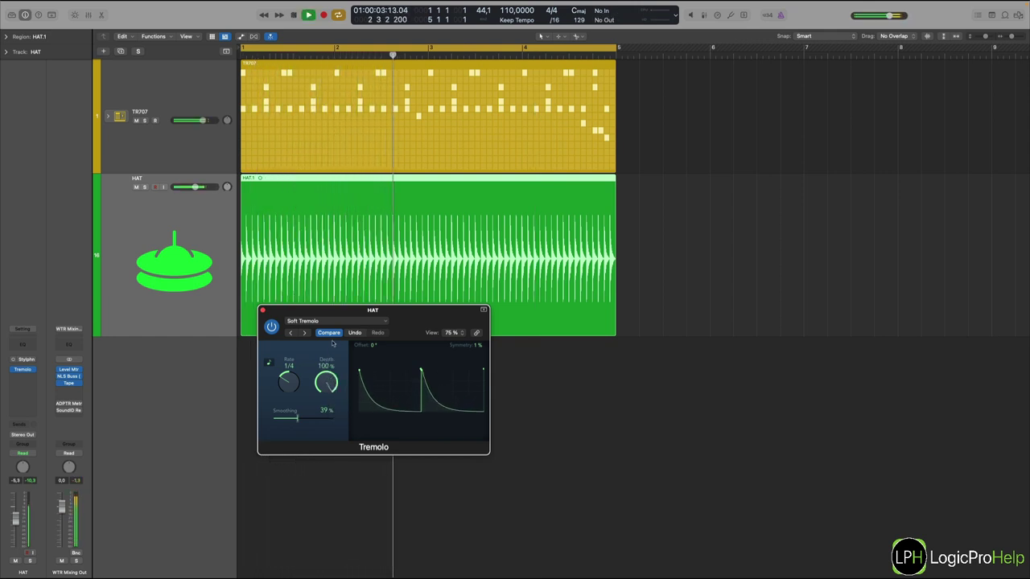
drag(296, 418, 304, 419)
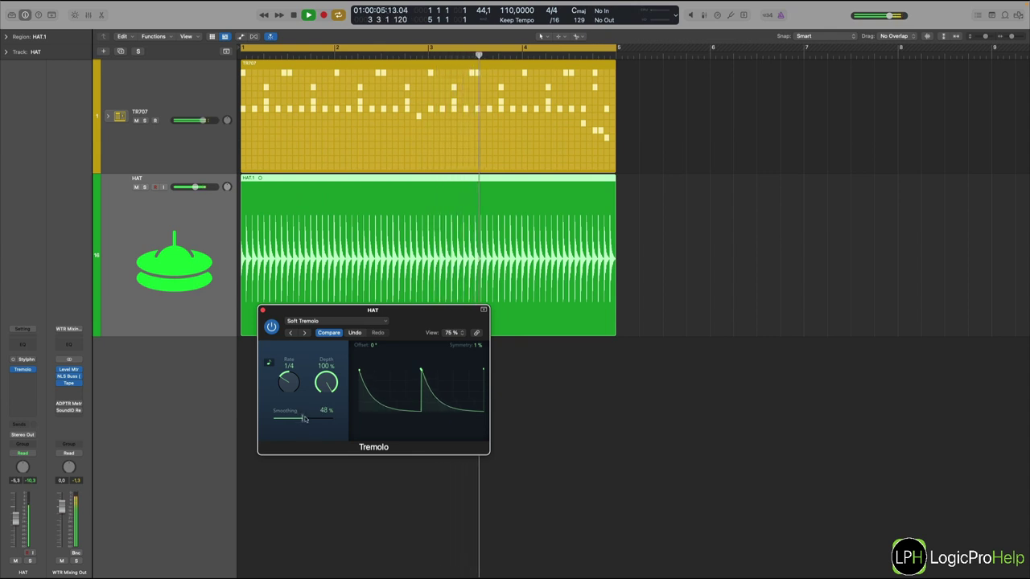
Reverse the Tremolo curve into a rising swell with 99 % symmetry and 100 % smoothing, and stop playback
drag(477, 346, 477, 293)
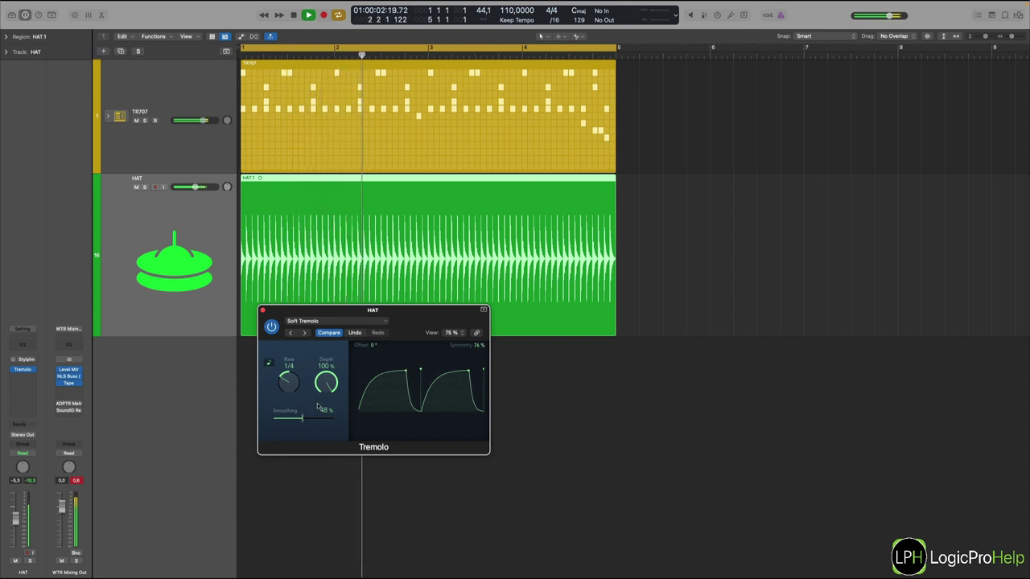
drag(302, 418, 333, 416)
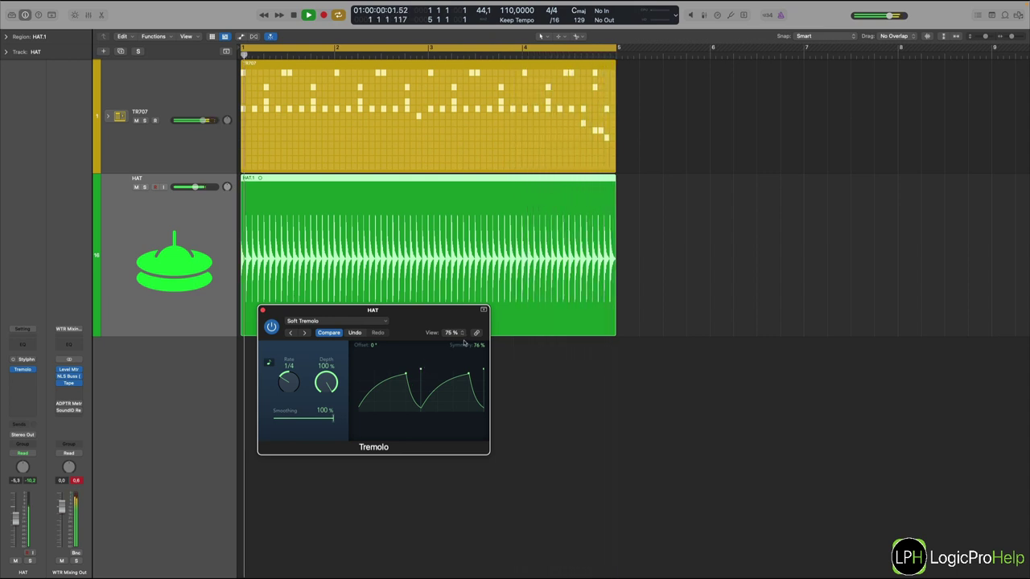
drag(478, 345, 478, 325)
key(space)
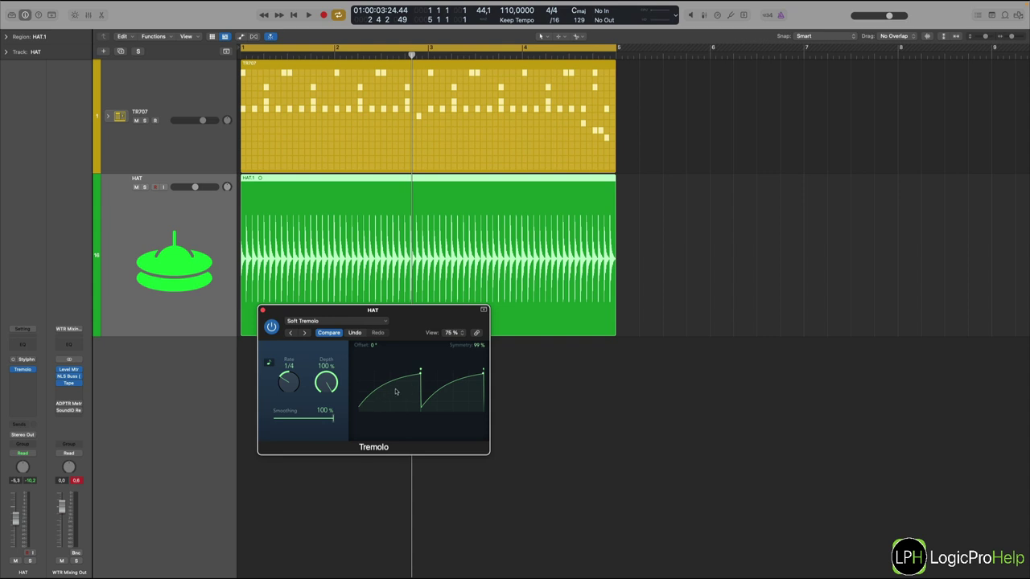
Audition the rising Tremolo shape at a 1/4 rate, and play it again with the rate set to 1/2
key(space)
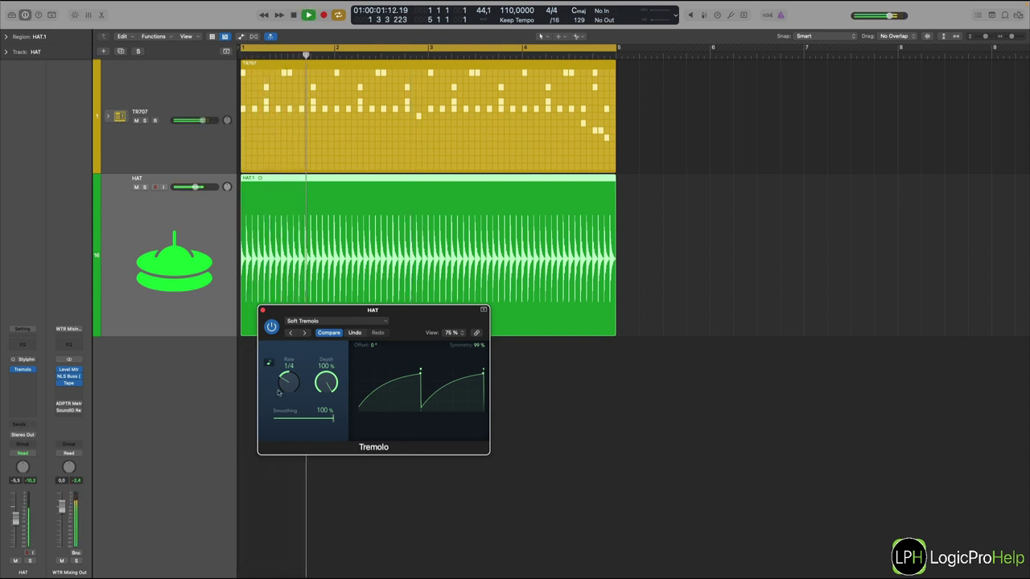
mouse_move(279, 392)
mouse_down()
mouse_move(290, 378)
mouse_move(288, 387)
mouse_up()
key(space)
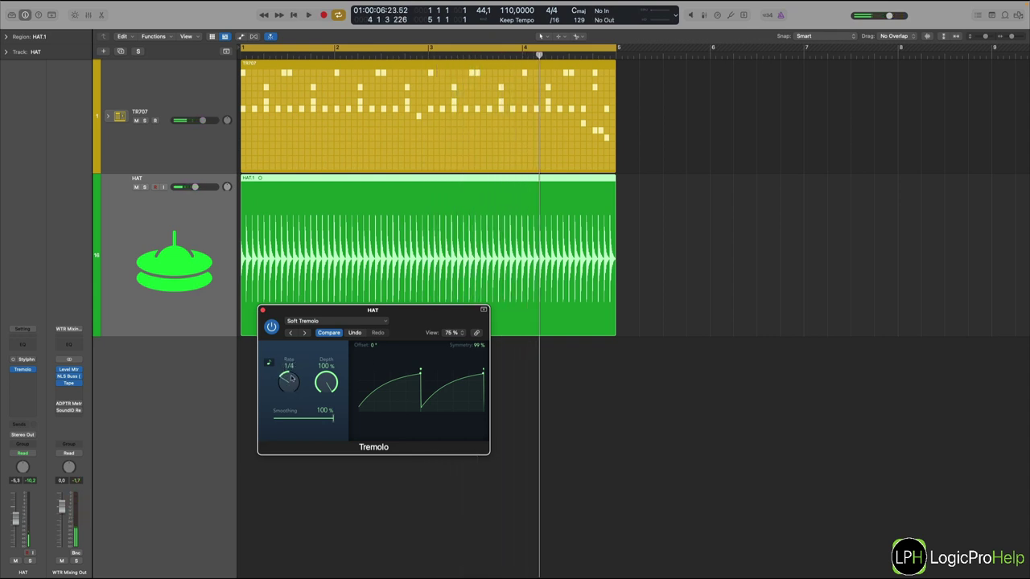
mouse_move(291, 390)
mouse_down()
mouse_move(291, 398)
mouse_move(291, 384)
mouse_up()
key(space)
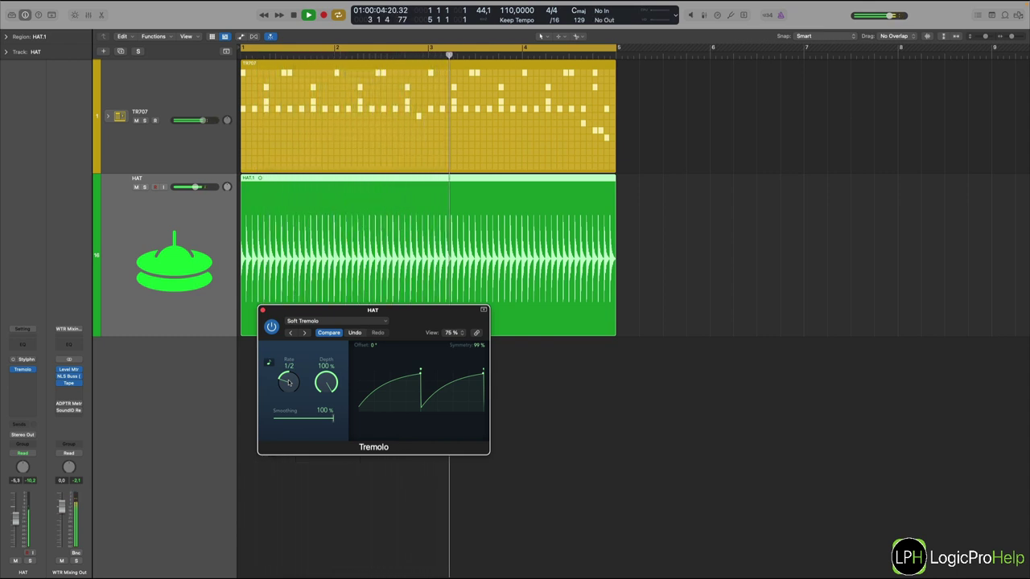
Reduce the Tremolo depth to 83 % and the smoothing to 65 %, keeping the offset at 0°
drag(322, 385, 328, 426)
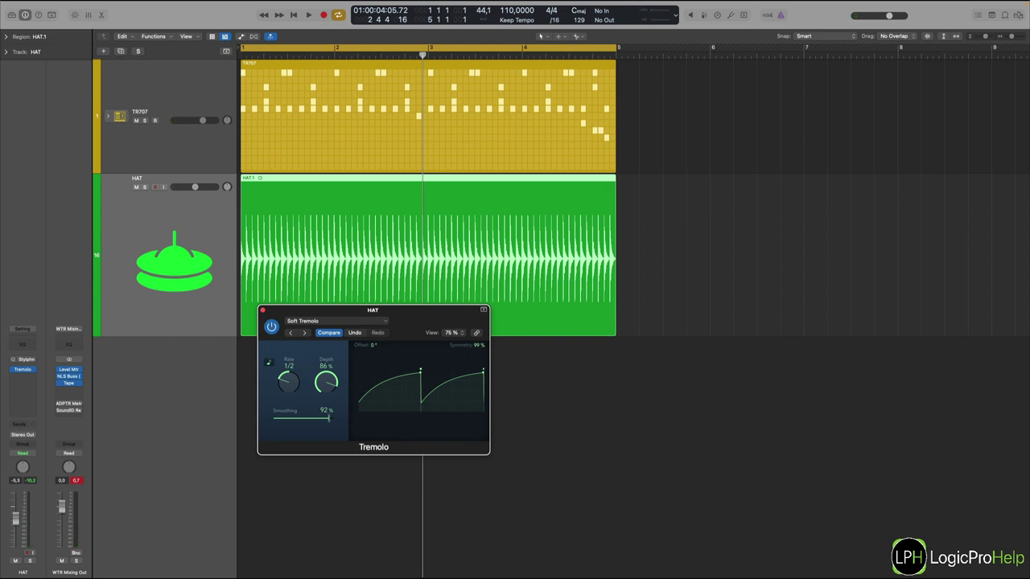
mouse_move(375, 345)
mouse_down()
mouse_move(374, 386)
mouse_move(374, 348)
mouse_up()
mouse_move(329, 385)
mouse_down()
mouse_move(316, 419)
mouse_move(270, 417)
mouse_move(313, 419)
mouse_move(326, 374)
mouse_up()
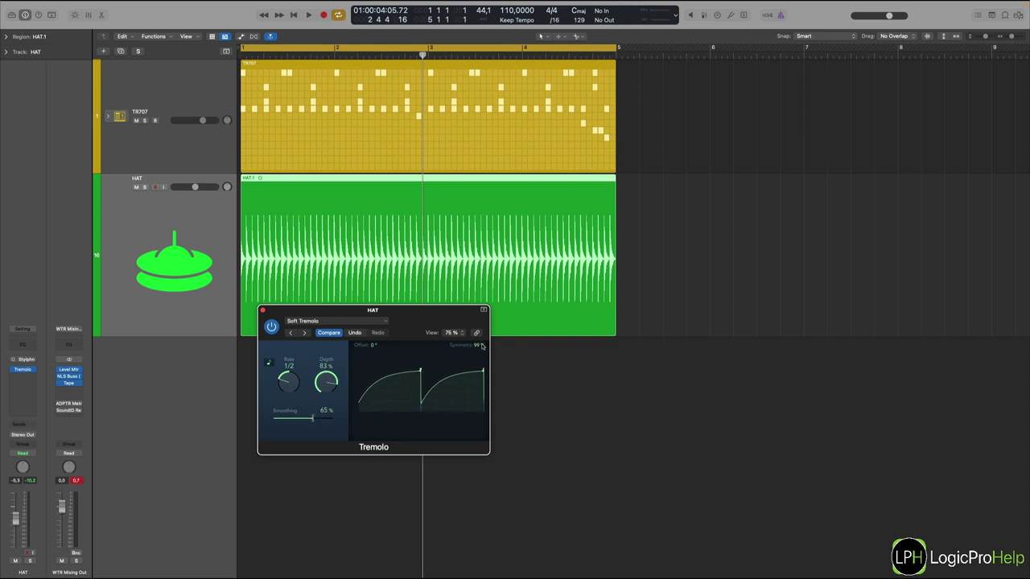
Set the Tremolo symmetry to 1 % and move the plug-in window just below the HAT region
drag(481, 346, 482, 397)
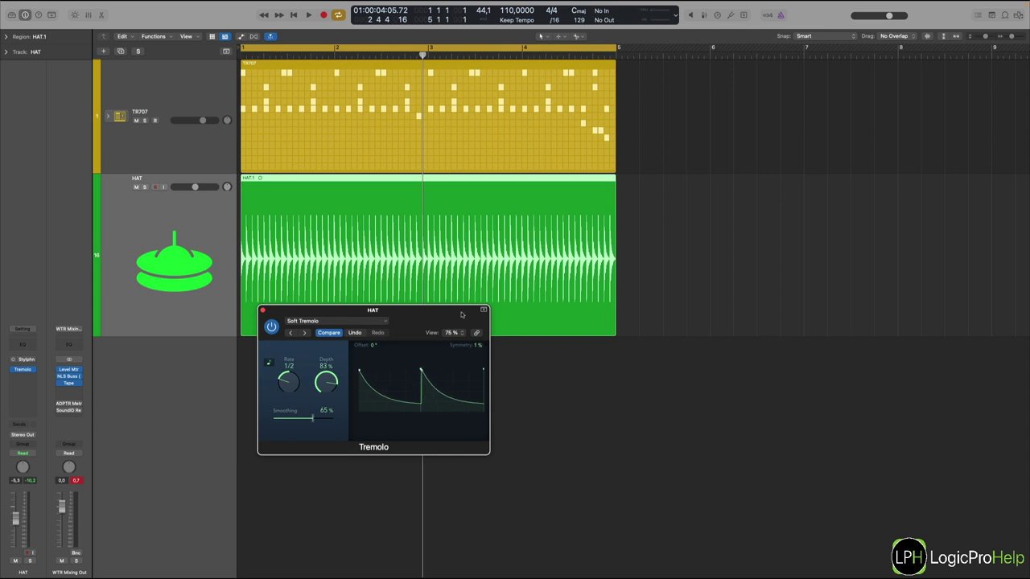
drag(413, 325, 451, 360)
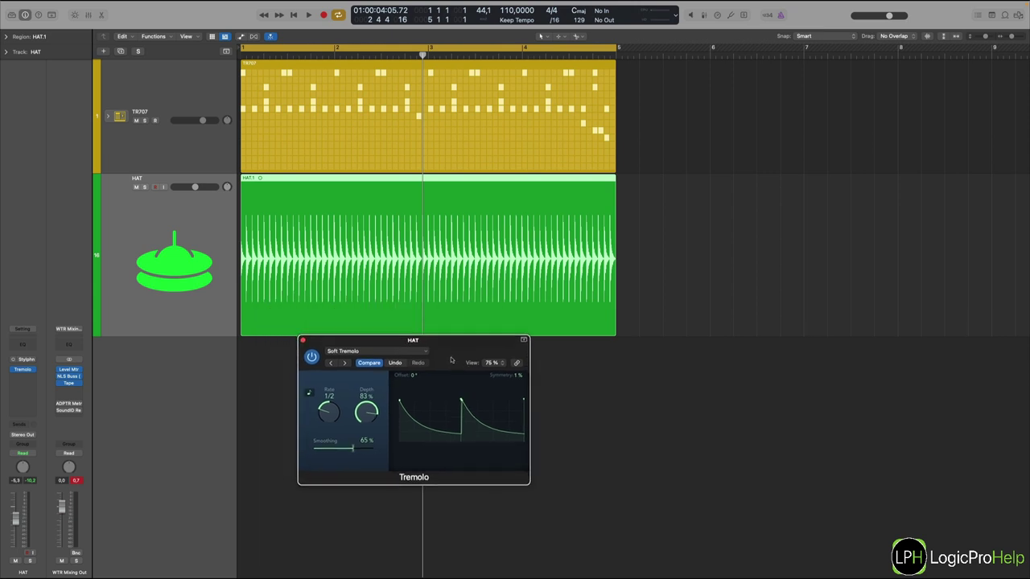